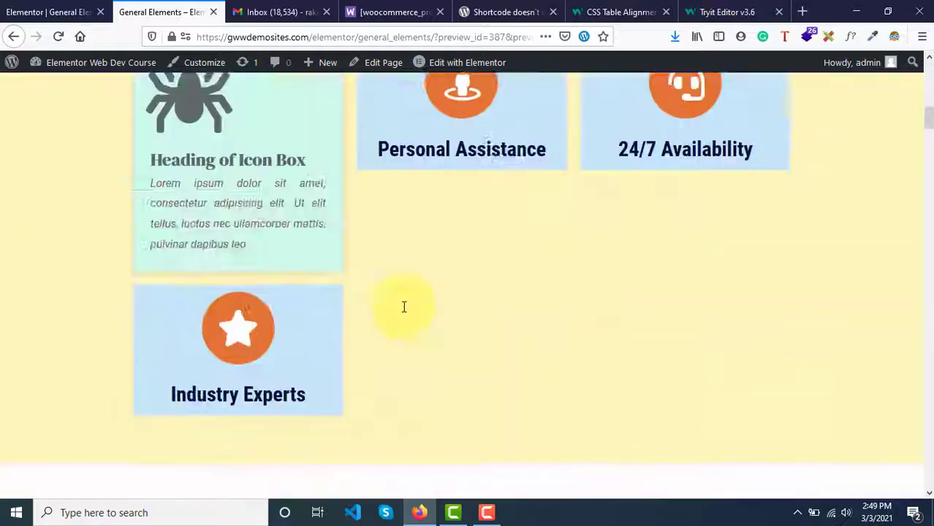
# Look through the numbered widget sections of the General Elements page, from Image Box to Custom HTML.
pyautogui.scroll(-20, 403, 306)
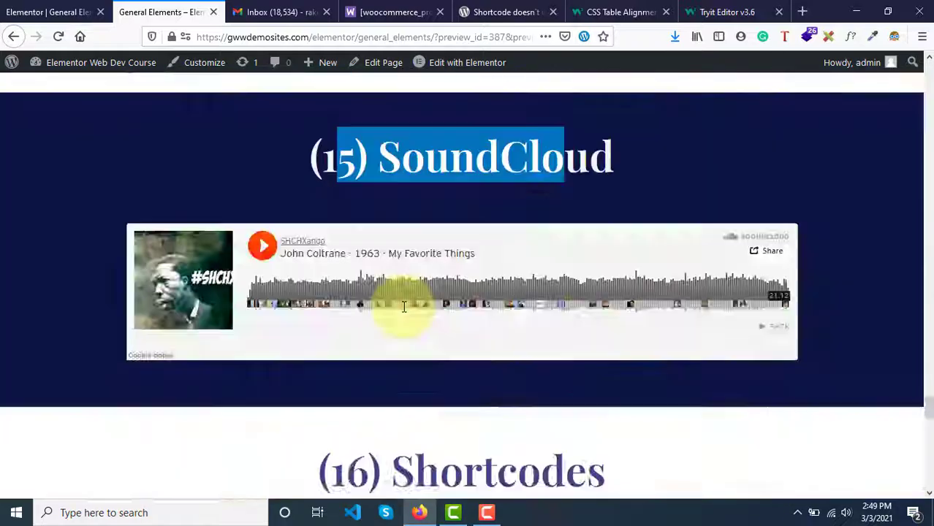
pyautogui.scroll(10, 404, 307)
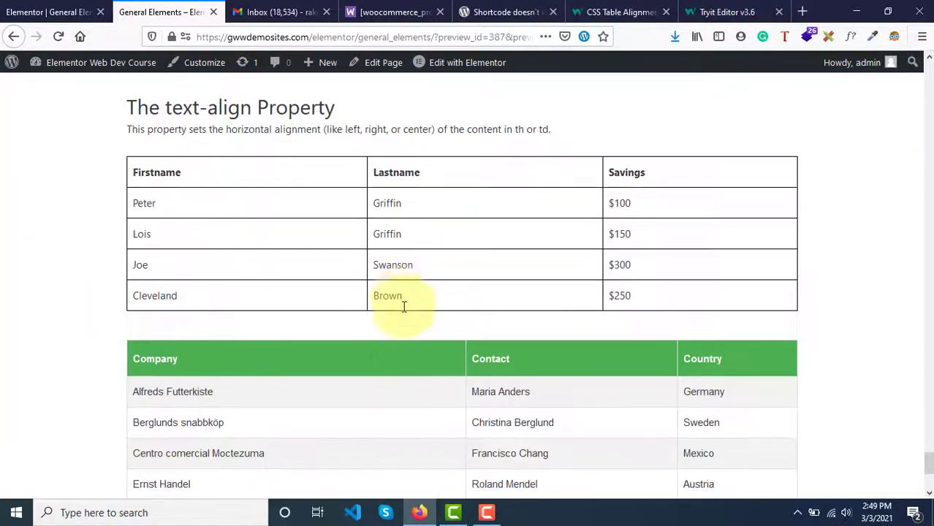
pyautogui.scroll(-5, 413, 435)
pyautogui.scroll(-1, 413, 416)
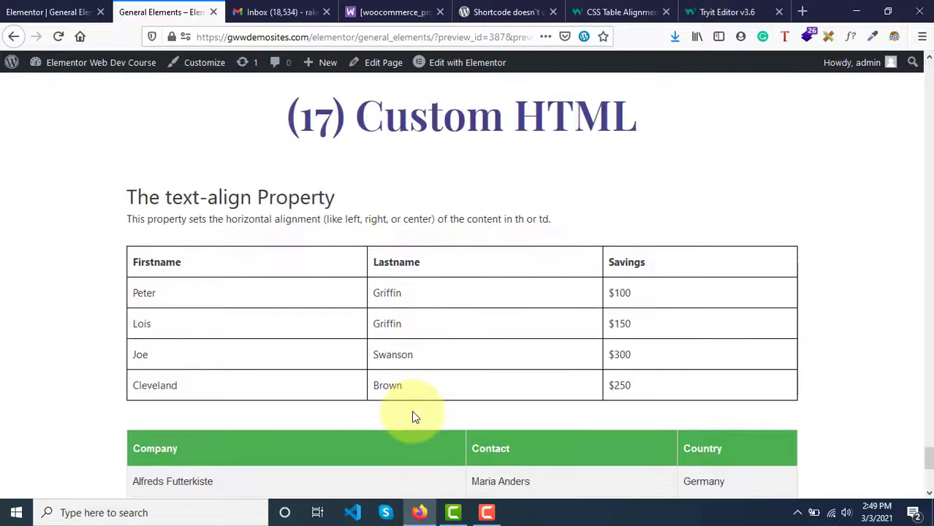
pyautogui.scroll(15, 413, 417)
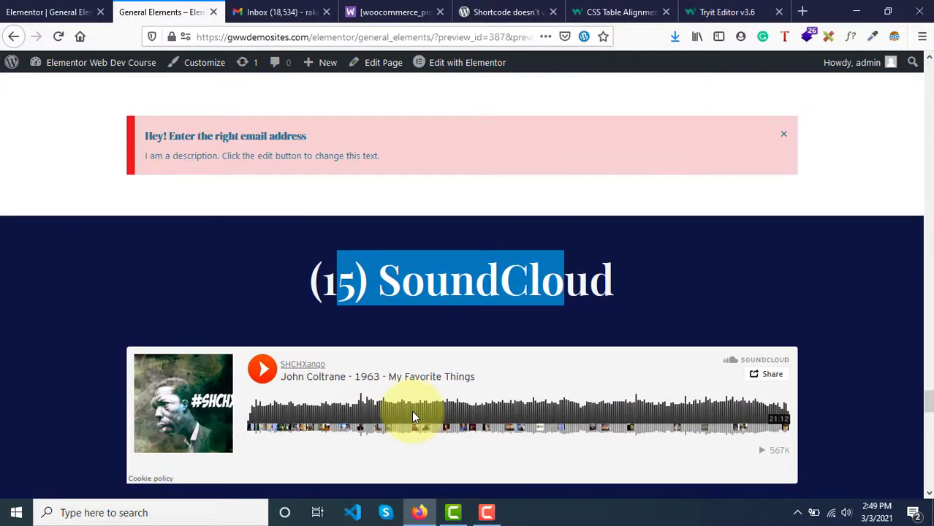
pyautogui.click(643, 303)
pyautogui.scroll(6, 643, 303)
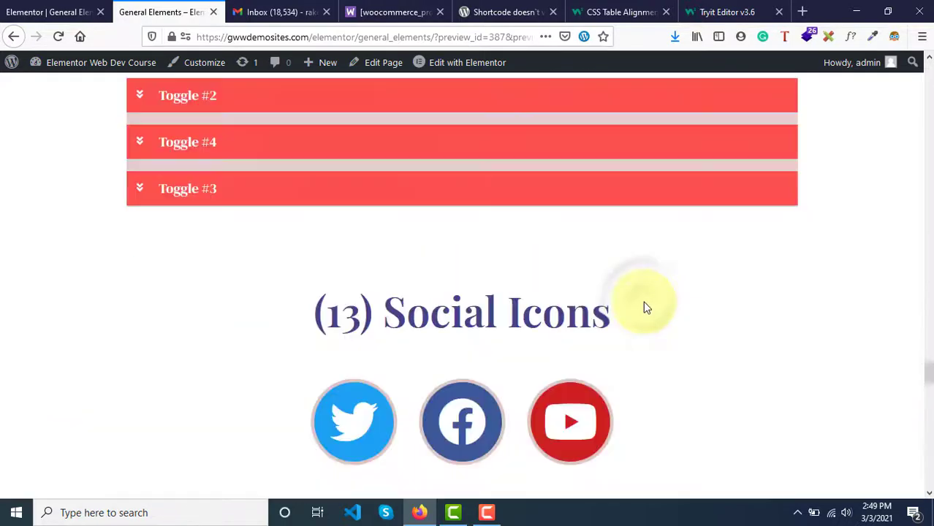
pyautogui.scroll(20, 644, 307)
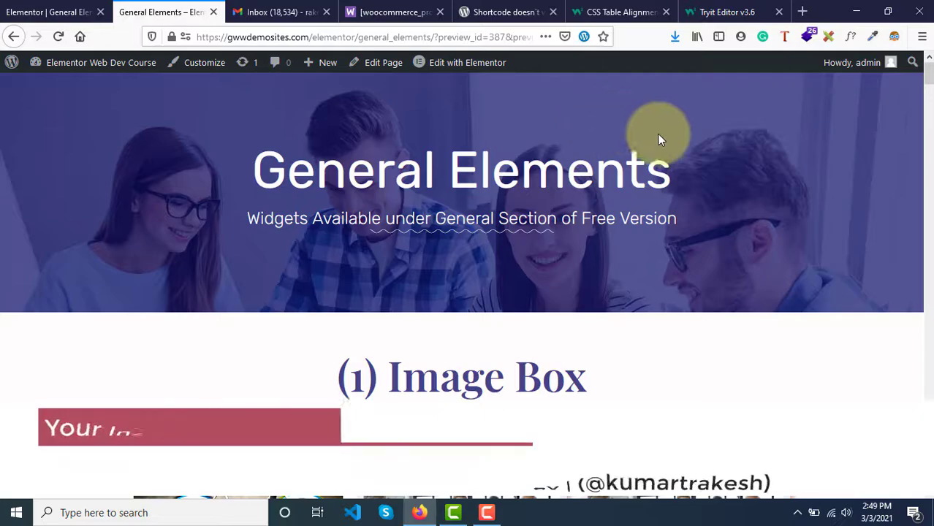
pyautogui.scroll(-10, 726, 356)
pyautogui.scroll(-20, 727, 356)
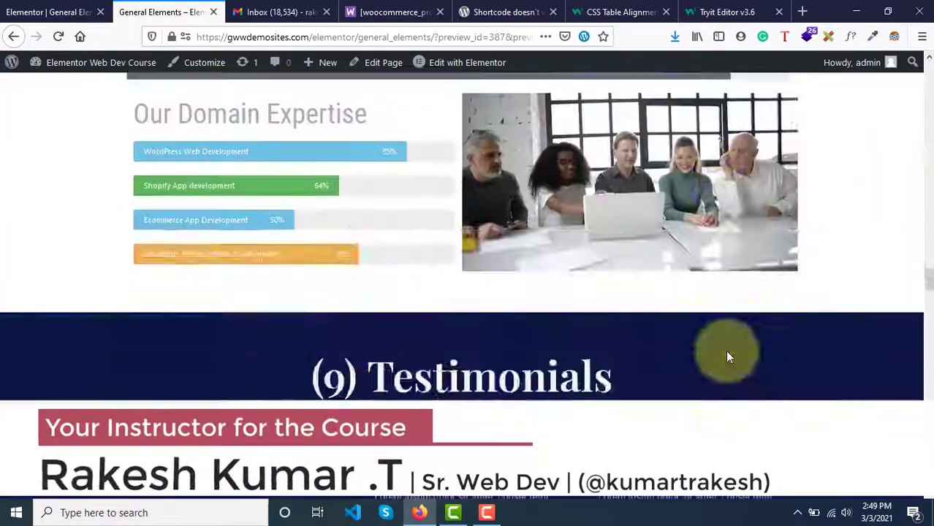
pyautogui.scroll(3, 727, 357)
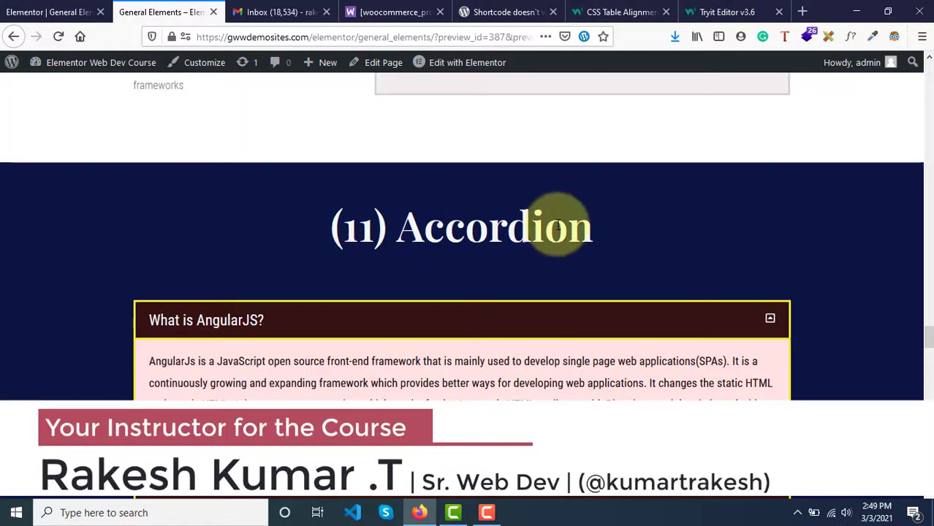
pyautogui.scroll(20, 558, 224)
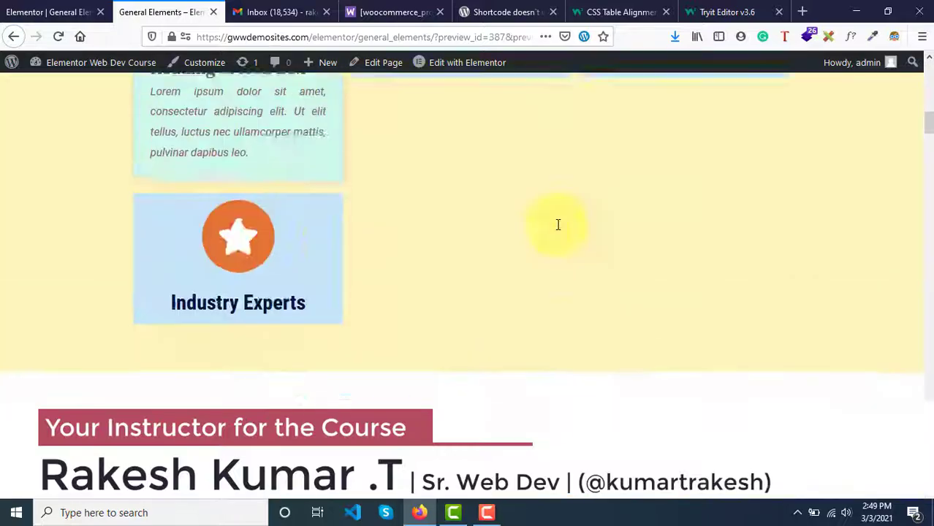
pyautogui.scroll(5, 557, 224)
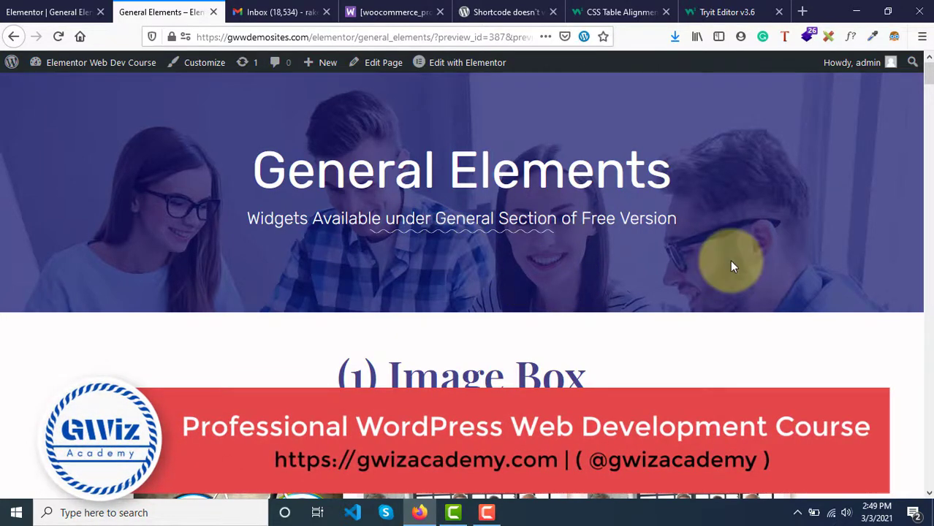
pyautogui.scroll(-10, 729, 261)
pyautogui.scroll(-15, 732, 265)
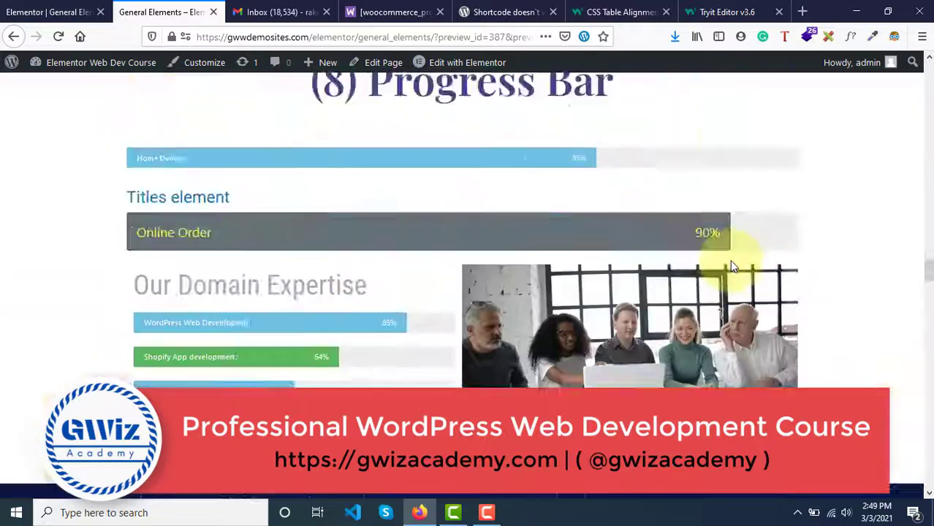
pyautogui.scroll(4, 731, 266)
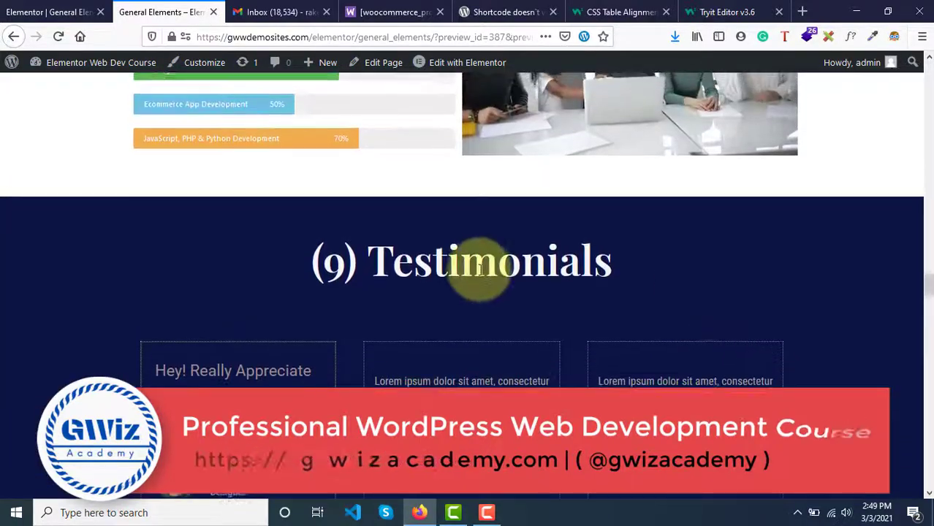
pyautogui.scroll(-7, 511, 277)
pyautogui.scroll(-1, 546, 278)
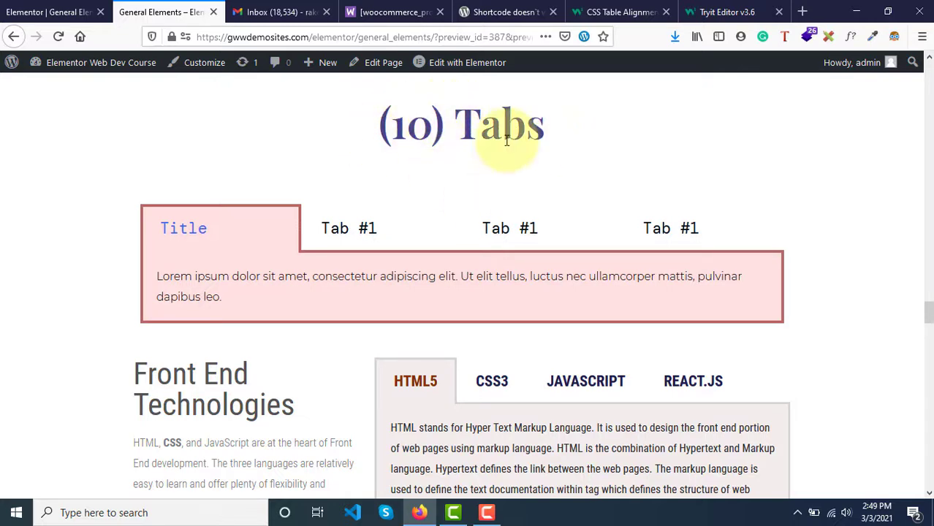
pyautogui.scroll(20, 506, 140)
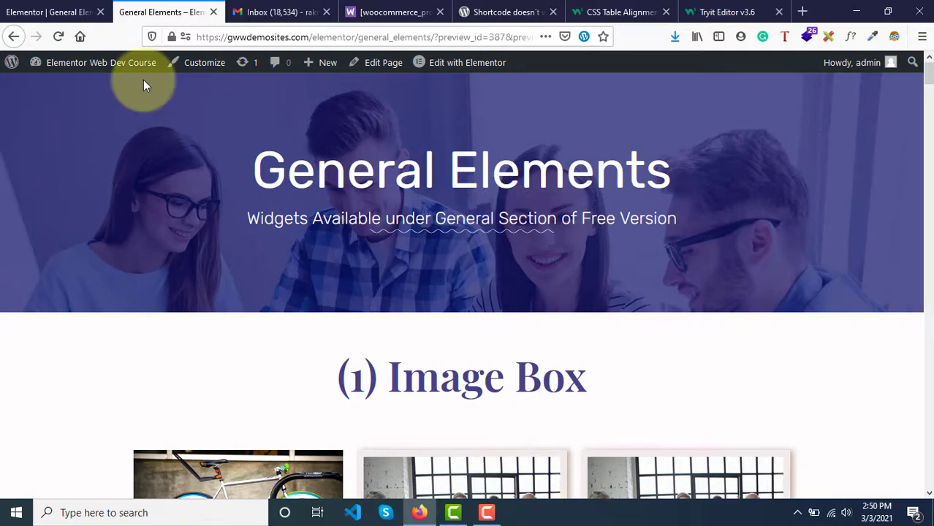
# In the Elementor editor, place a Menu Anchor widget directly above the "(10) Tabs" heading.
pyautogui.click(51, 9)
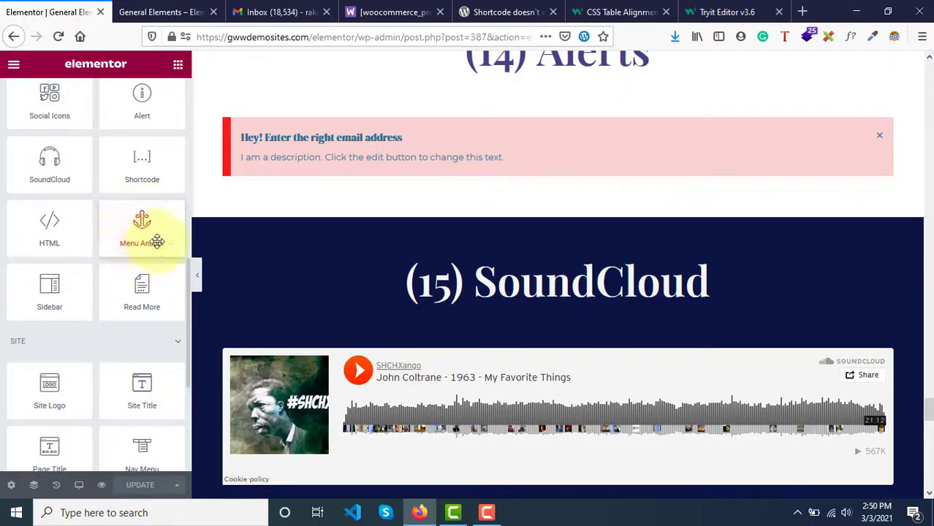
pyautogui.scroll(8, 338, 257)
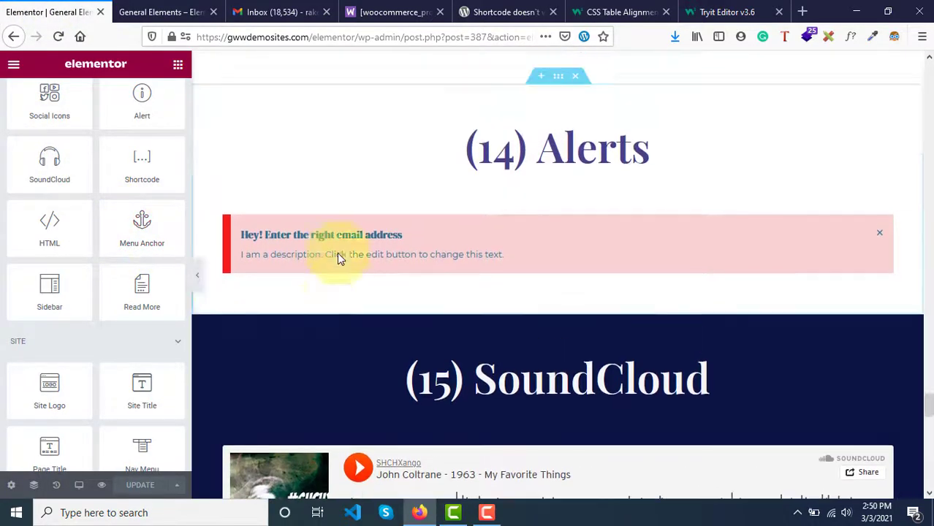
pyautogui.scroll(20, 339, 258)
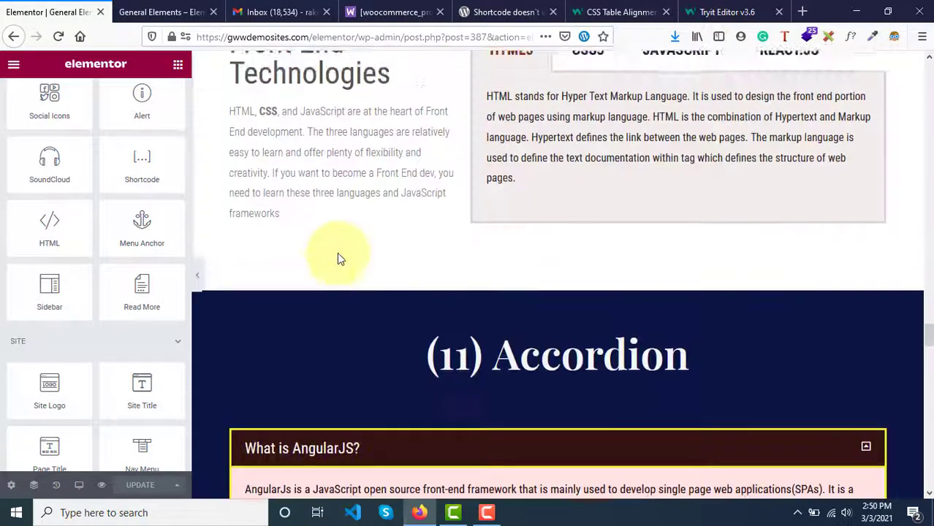
pyautogui.scroll(-1, 339, 259)
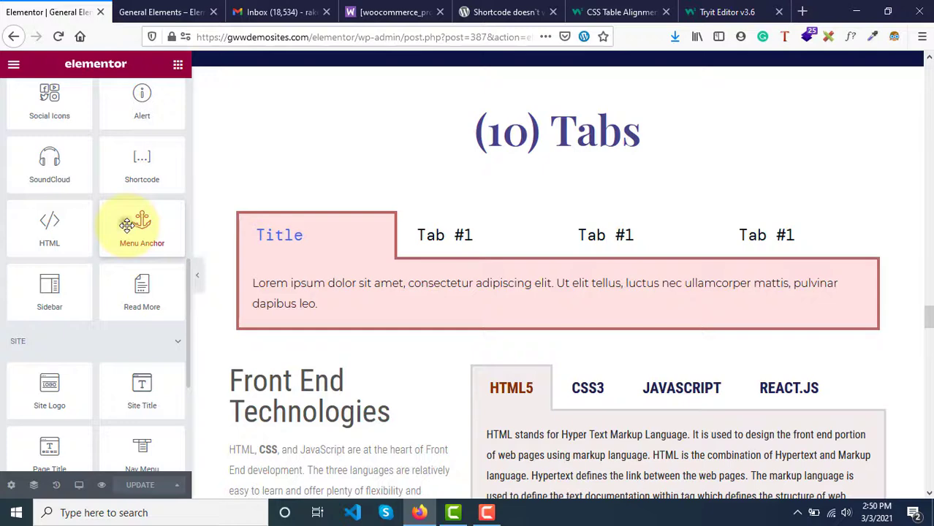
pyautogui.moveTo(127, 224); pyautogui.dragTo(463, 117)
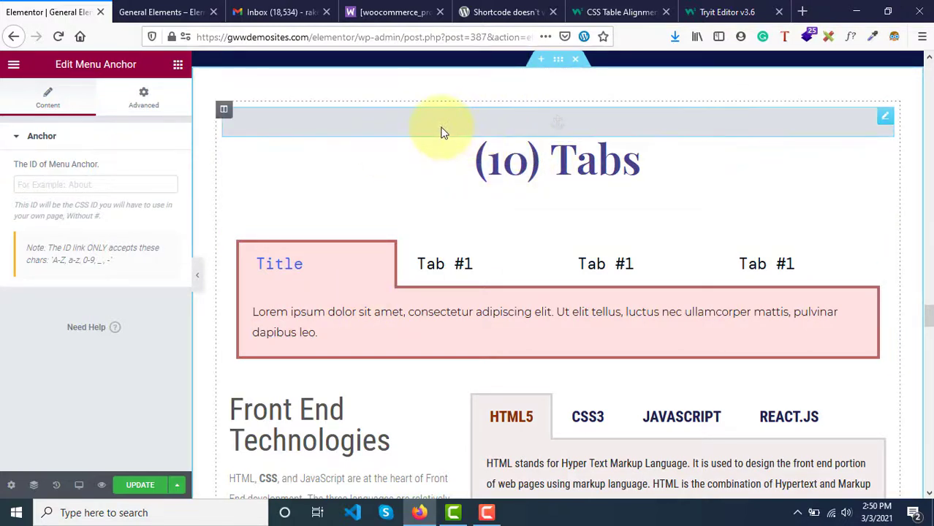
# Set the menu anchor's ID to "tabsection" and update the page.
pyautogui.click(82, 183)
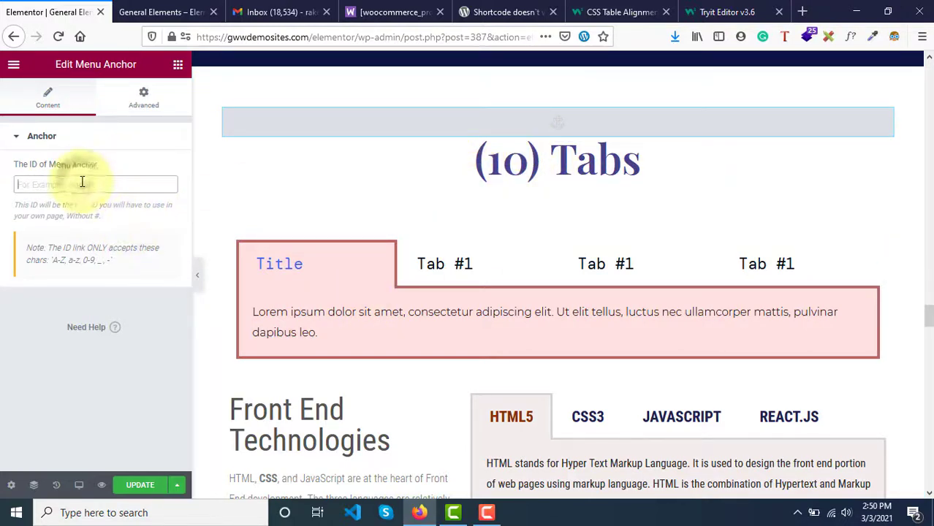
pyautogui.click(402, 122)
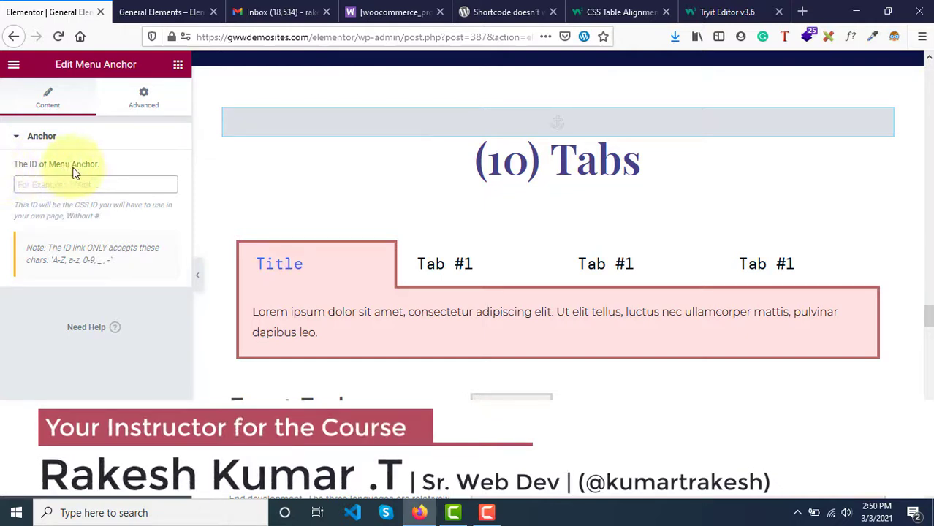
pyautogui.click(114, 183)
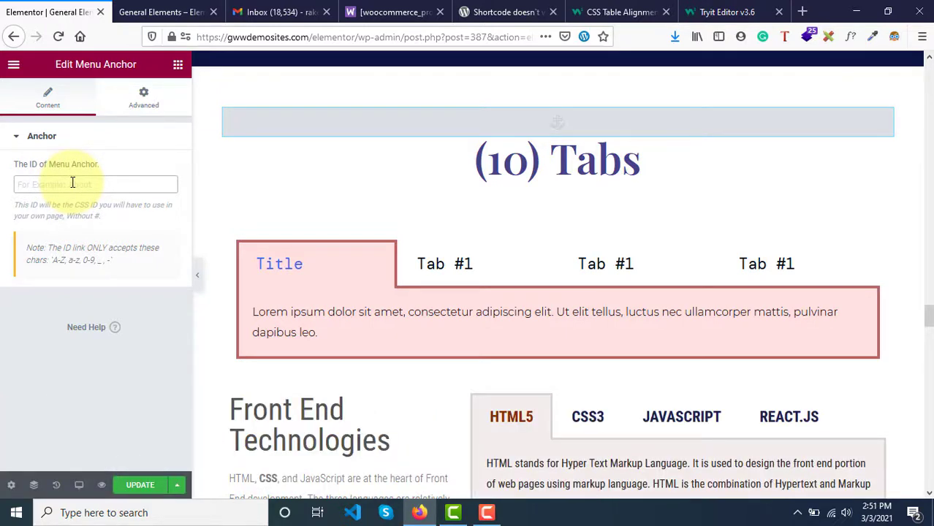
pyautogui.write('tabsec')
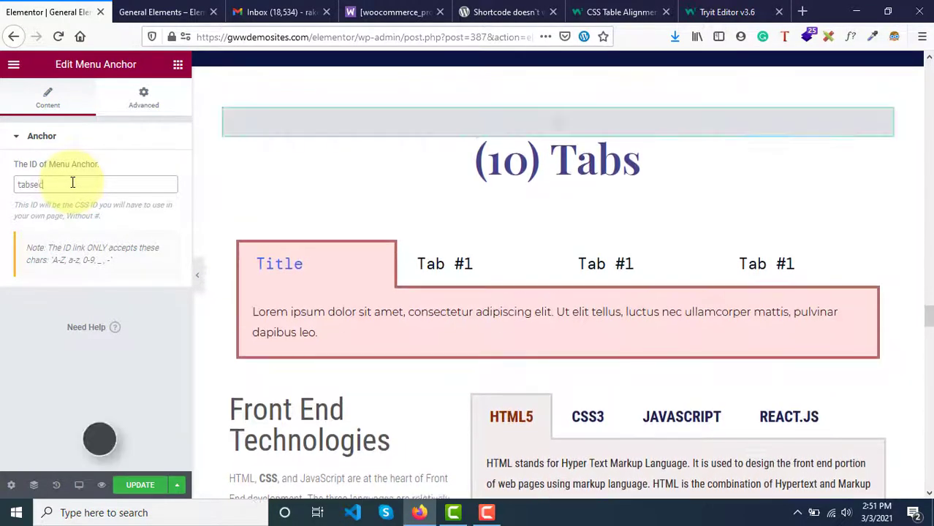
pyautogui.write('tion')
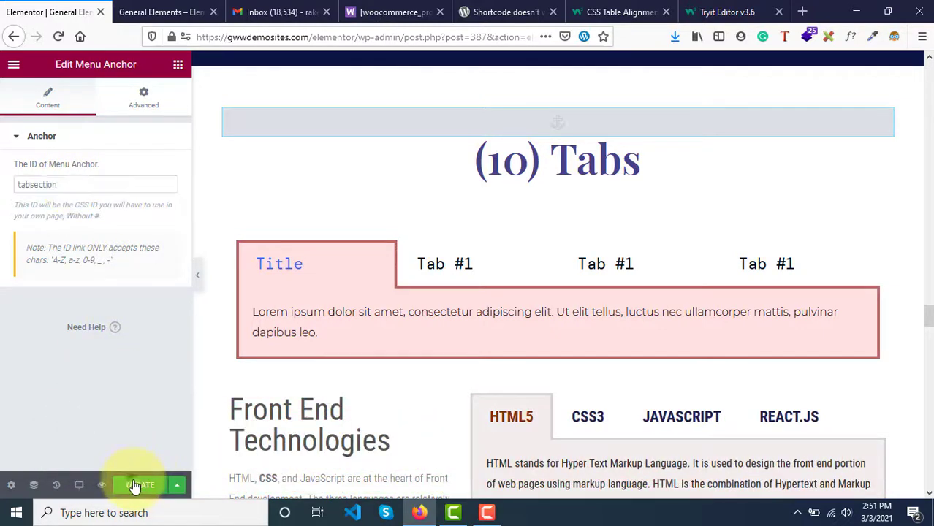
pyautogui.click(134, 485)
# Preview the updated page and check how the Tabs section looks with the anchor above its heading.
pyautogui.click(103, 485)
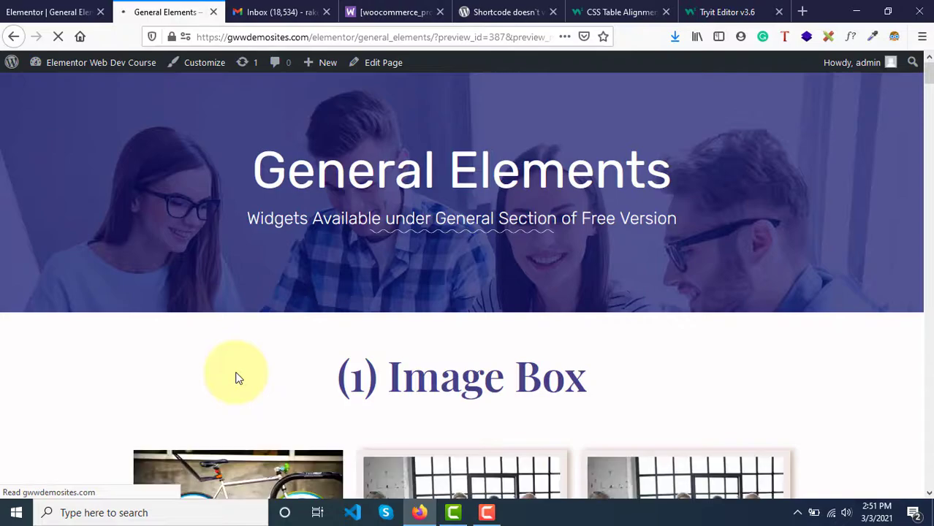
pyautogui.scroll(-20, 236, 378)
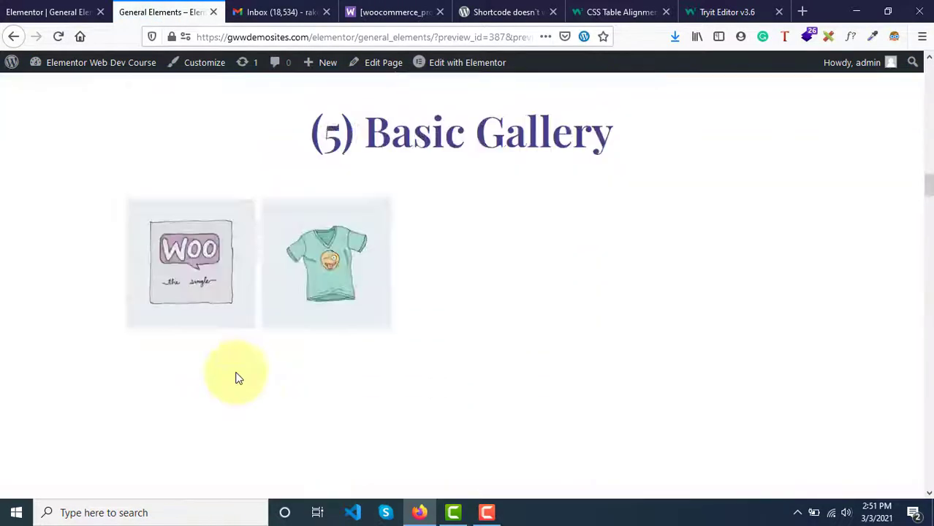
pyautogui.scroll(-3, 235, 375)
pyautogui.scroll(5, 236, 375)
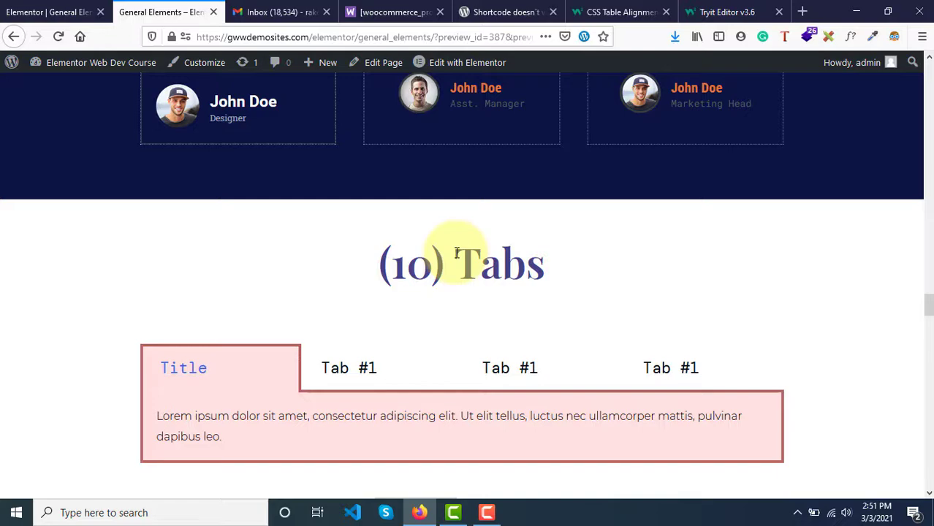
pyautogui.scroll(20, 456, 253)
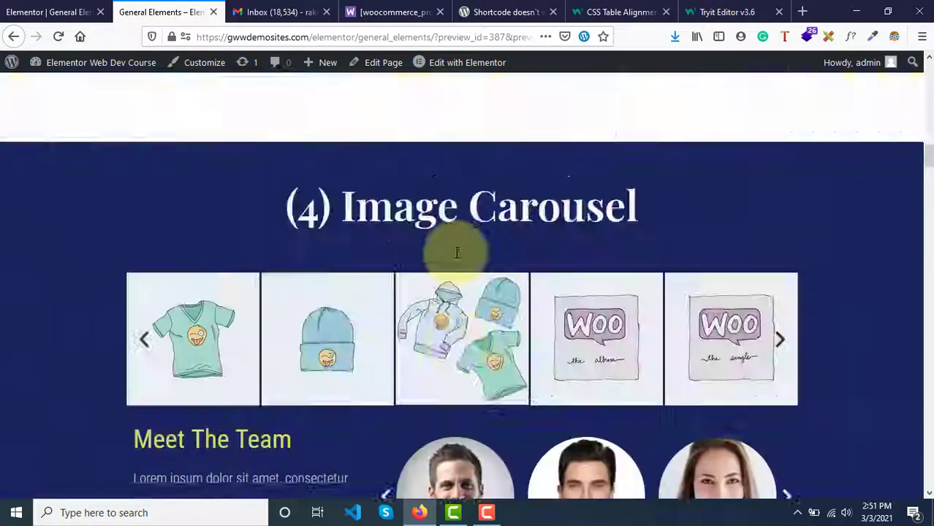
pyautogui.scroll(8, 456, 253)
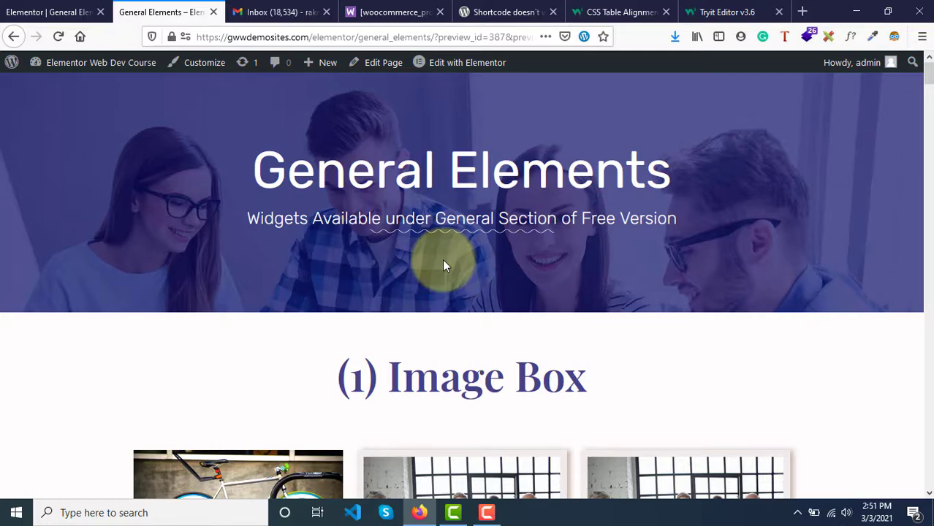
# Back in the Elementor editor, search the widgets for "bu" and place a Button widget below the hero banner's subtitle.
pyautogui.click(48, 11)
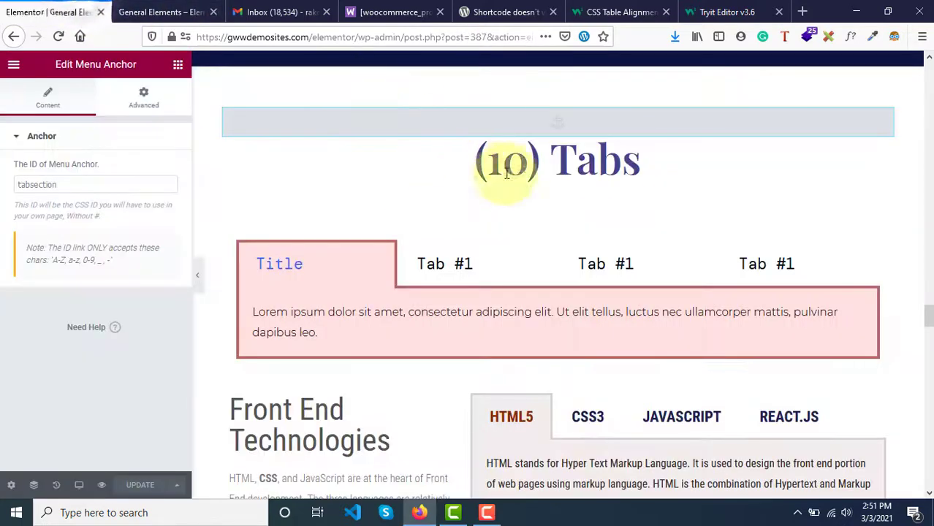
pyautogui.scroll(20, 525, 177)
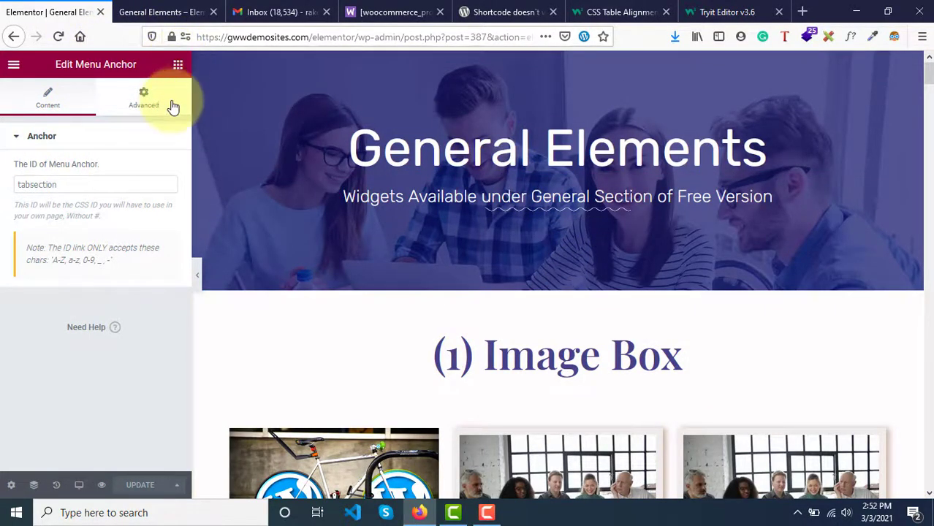
pyautogui.click(179, 69)
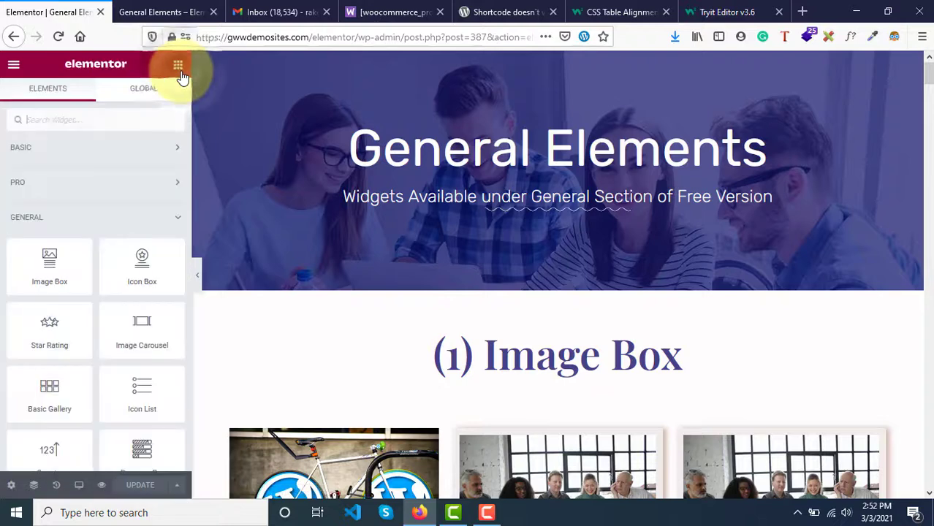
pyautogui.click(45, 122)
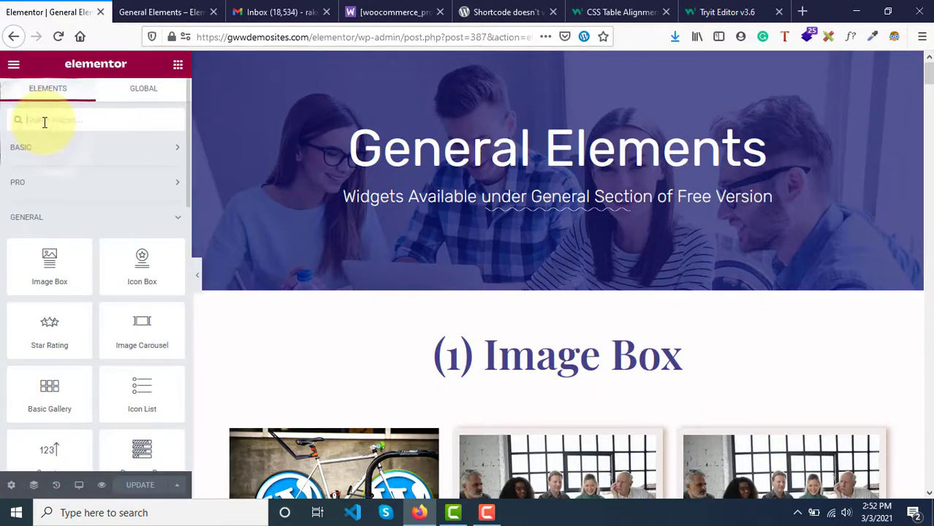
pyautogui.write('bu')
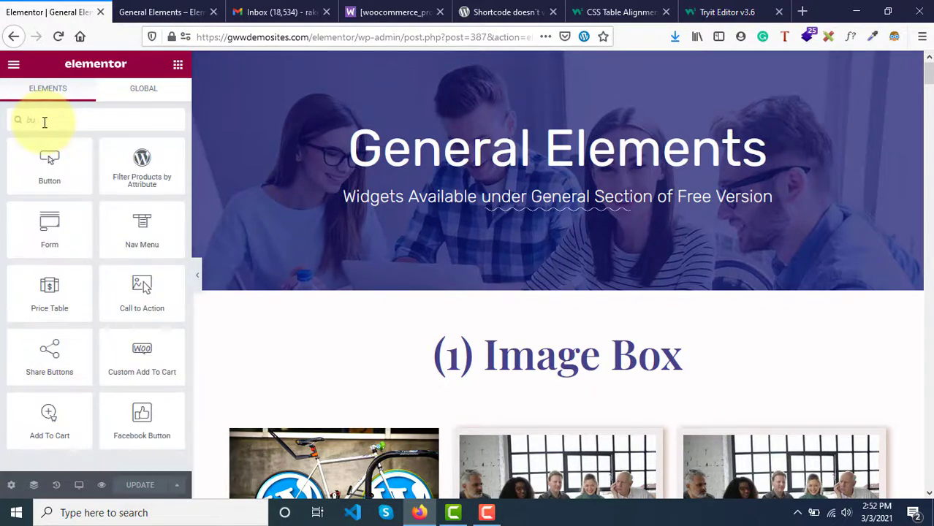
pyautogui.moveTo(46, 162); pyautogui.dragTo(539, 213)
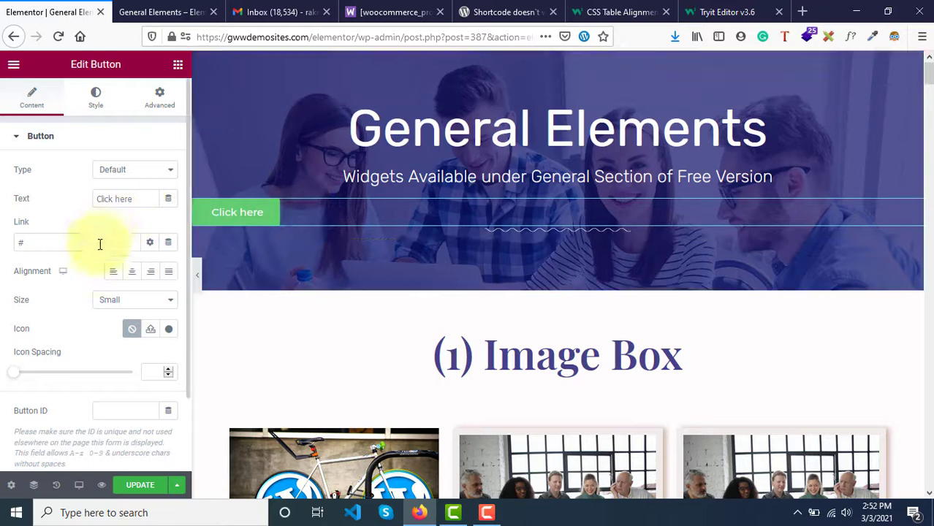
# Center-align the hero banner button and set its link to "#tabsection", saving the page.
pyautogui.click(132, 274)
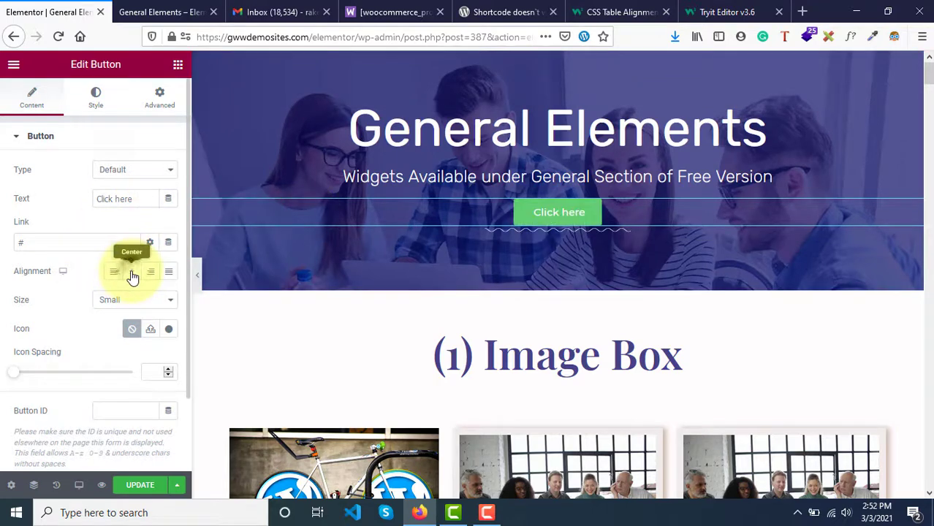
pyautogui.doubleClick(38, 241)
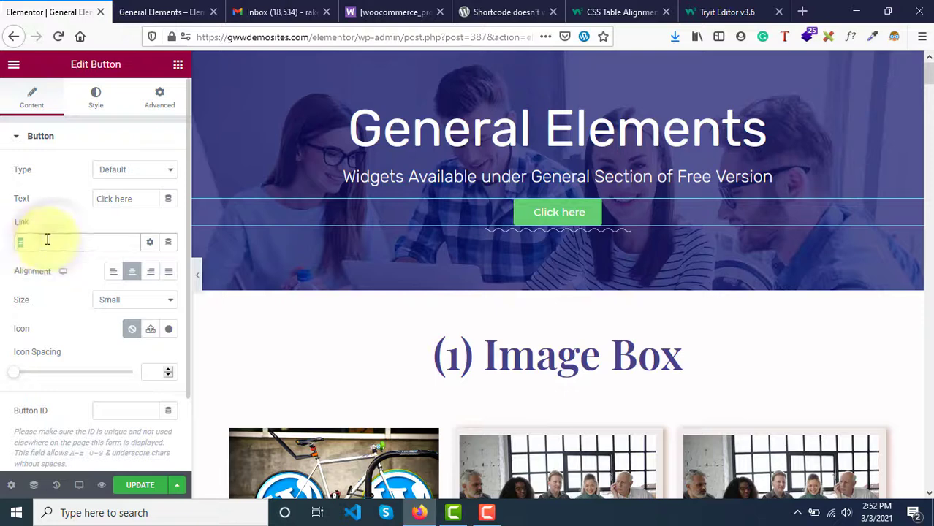
pyautogui.click(80, 239)
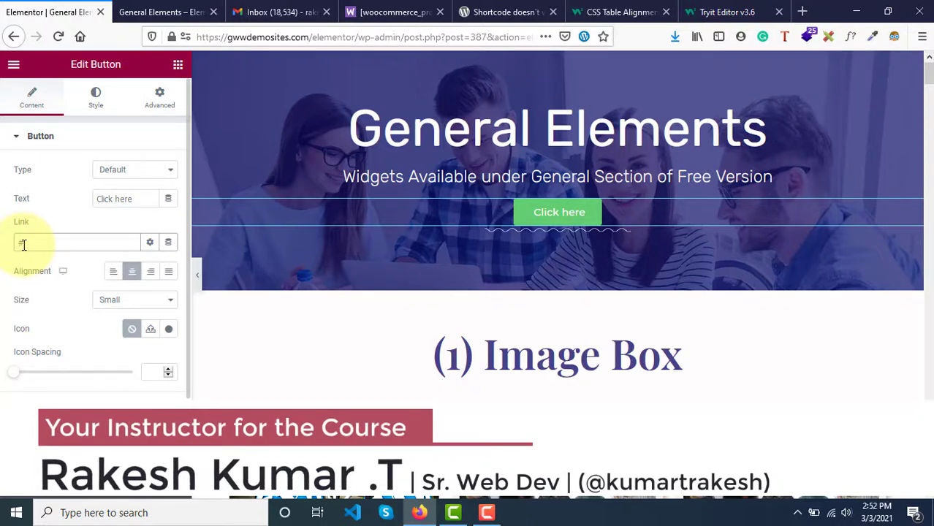
pyautogui.click(76, 240)
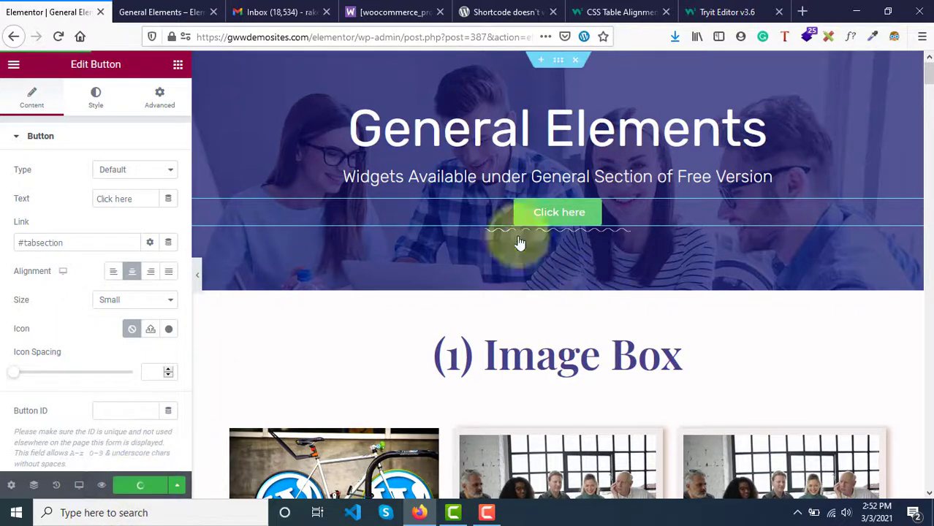
# On the previewed page, test the hero banner's "Click here" button twice to check its jump to the Tabs section.
pyautogui.hotkey('ctrl', 'Tab')
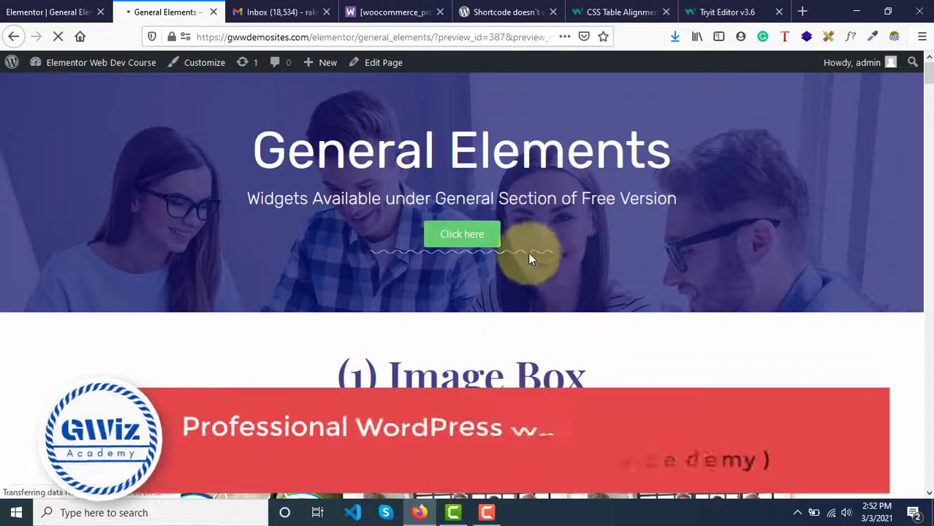
pyautogui.click(473, 238)
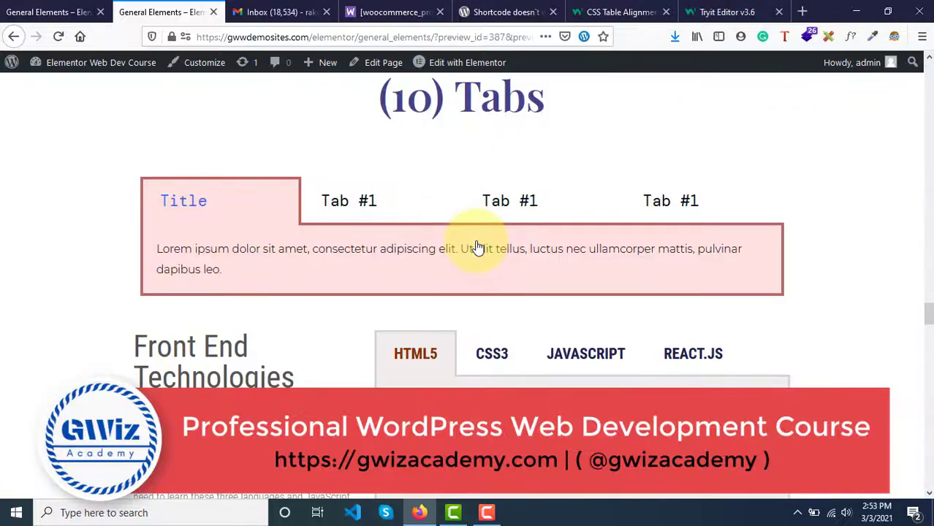
pyautogui.scroll(20, 475, 249)
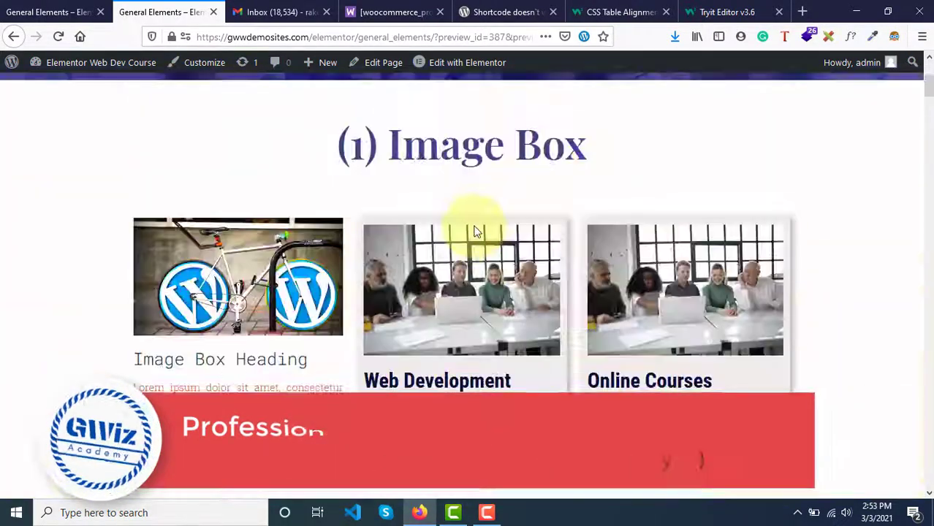
pyautogui.scroll(3, 474, 233)
pyautogui.click(454, 234)
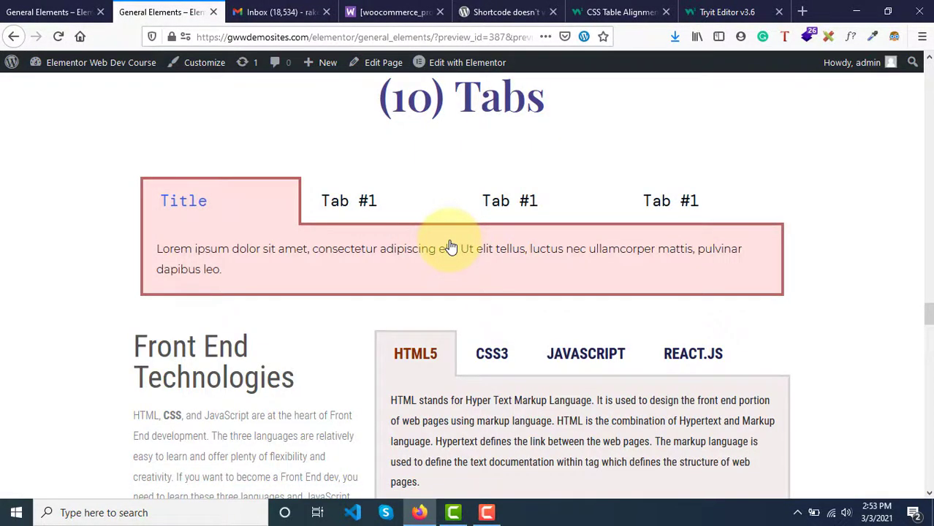
pyautogui.scroll(20, 456, 132)
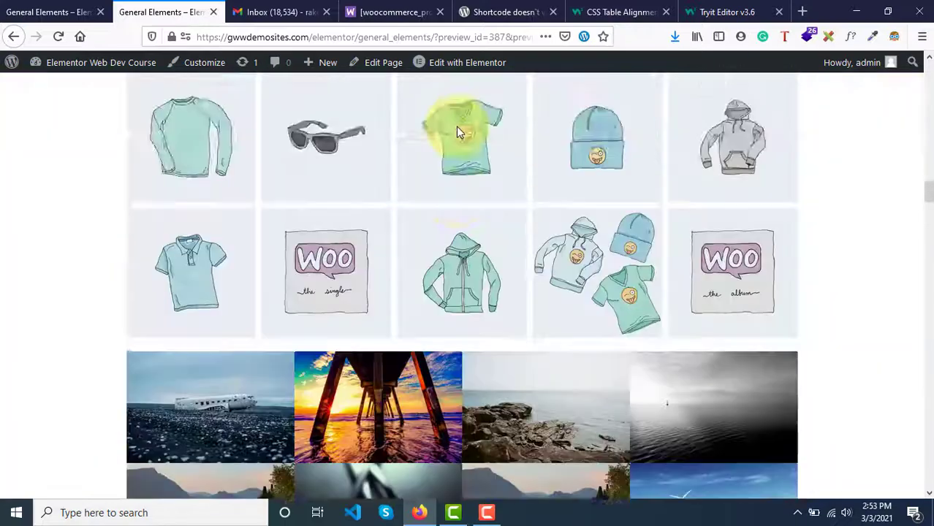
pyautogui.scroll(3, 433, 223)
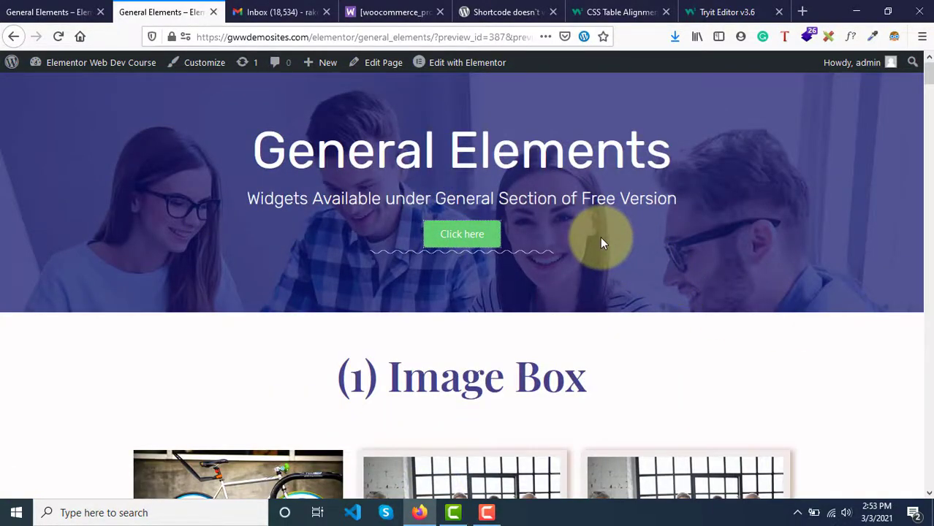
# Review the previewed page's sections between the hero banner and the "(10) Tabs" heading, including Testimonials and Progress Bar.
pyautogui.scroll(-20, 600, 243)
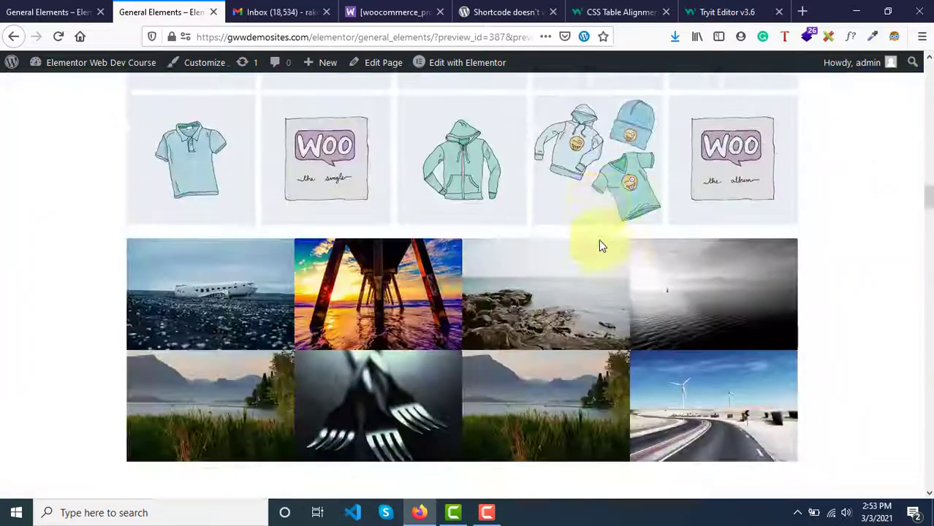
pyautogui.scroll(-15, 599, 245)
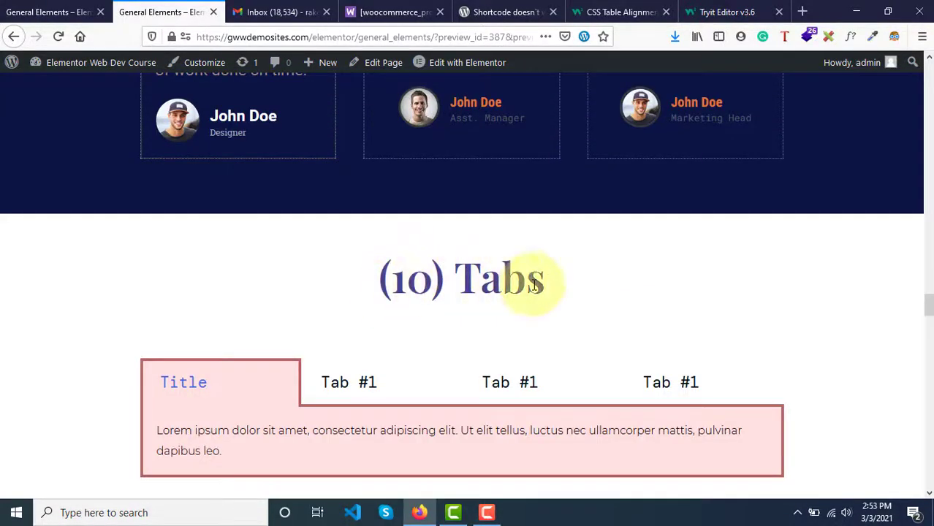
pyautogui.scroll(4, 532, 282)
pyautogui.scroll(-1, 534, 285)
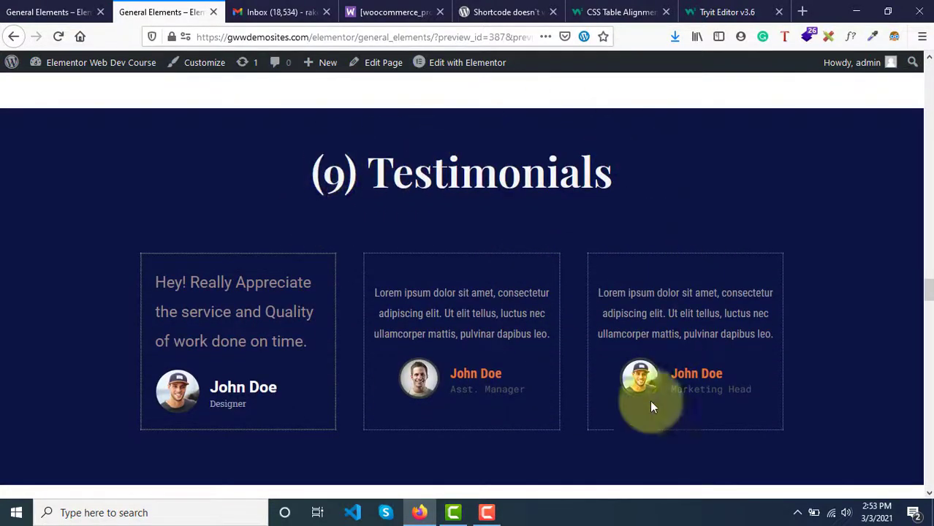
pyautogui.scroll(3, 656, 235)
pyautogui.scroll(15, 657, 240)
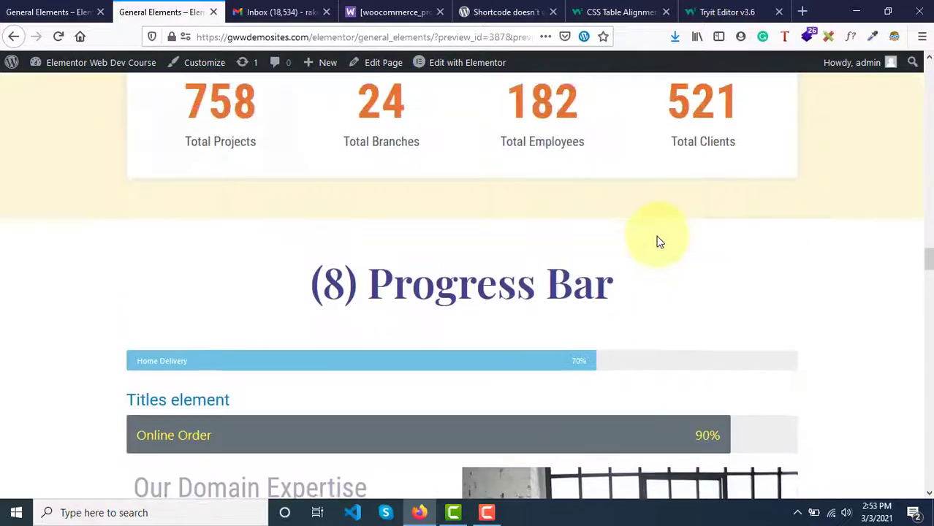
pyautogui.scroll(20, 657, 241)
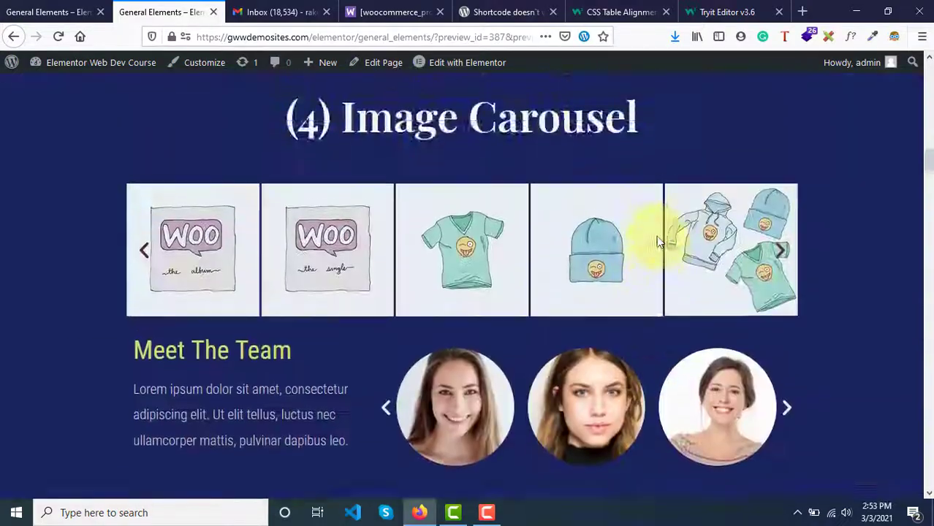